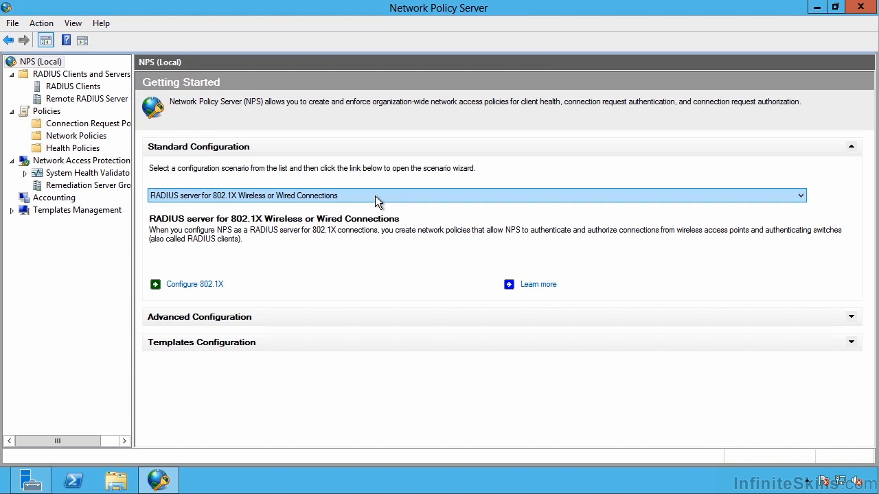
Choose the RADIUS server for Dial-Up or VPN Connections scenario and expand the Advanced Configuration section.
left_click(375, 196)
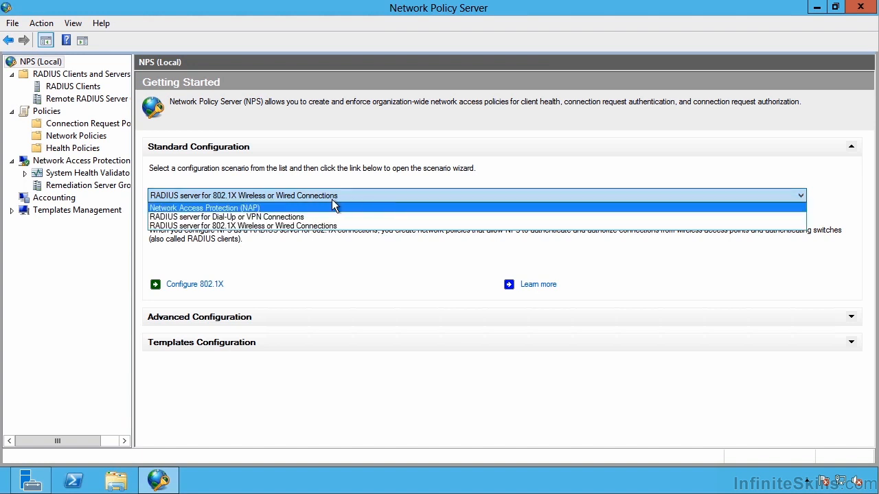
left_click(276, 218)
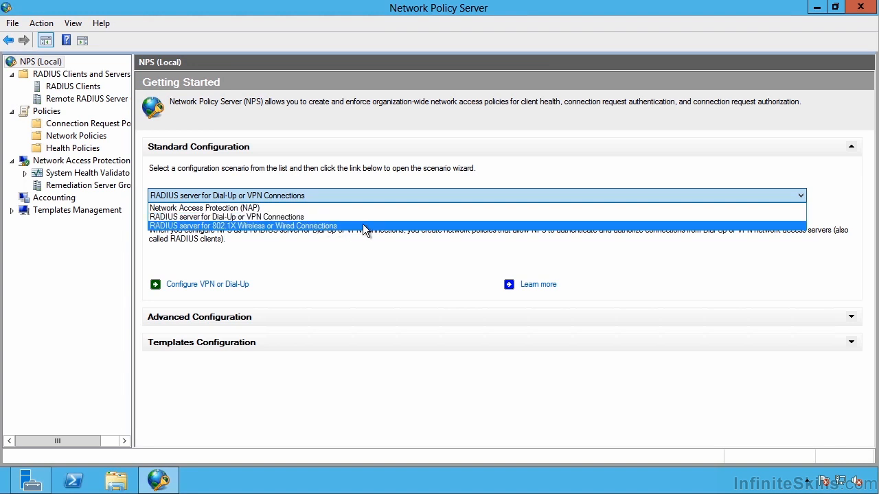
left_click(691, 283)
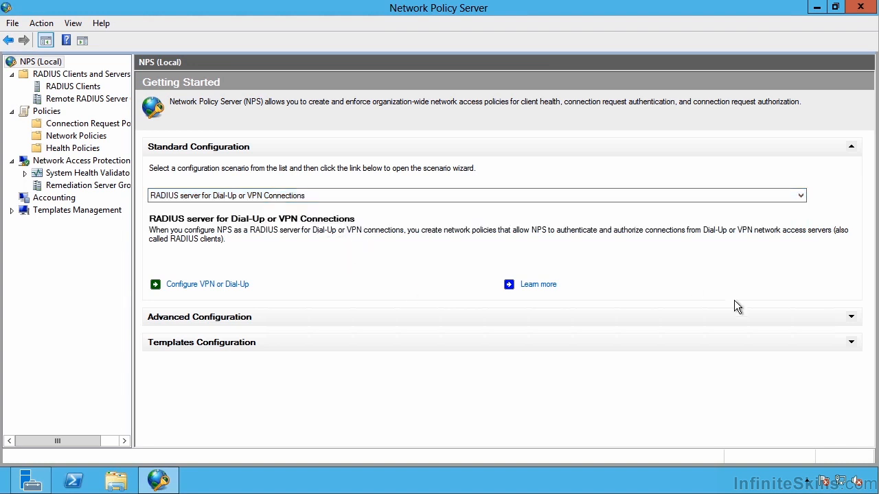
left_click(851, 317)
scroll(318, 302, "down", 4)
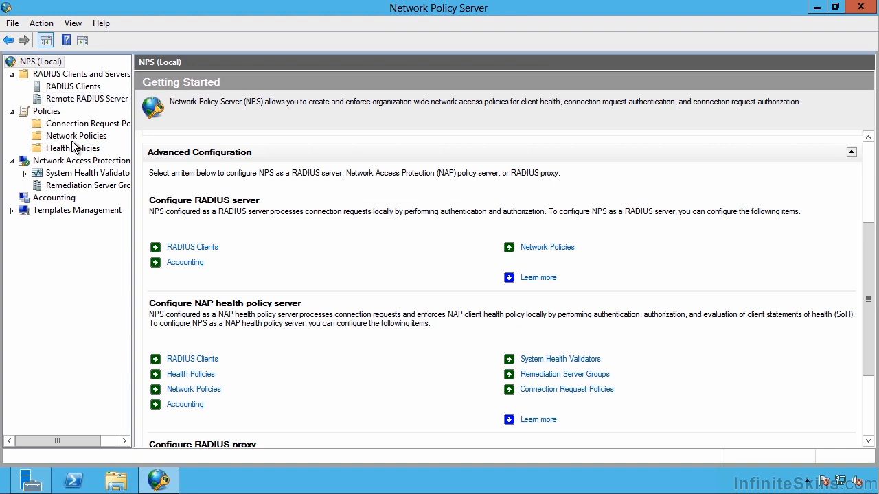
scroll(820, 258, "up", 4)
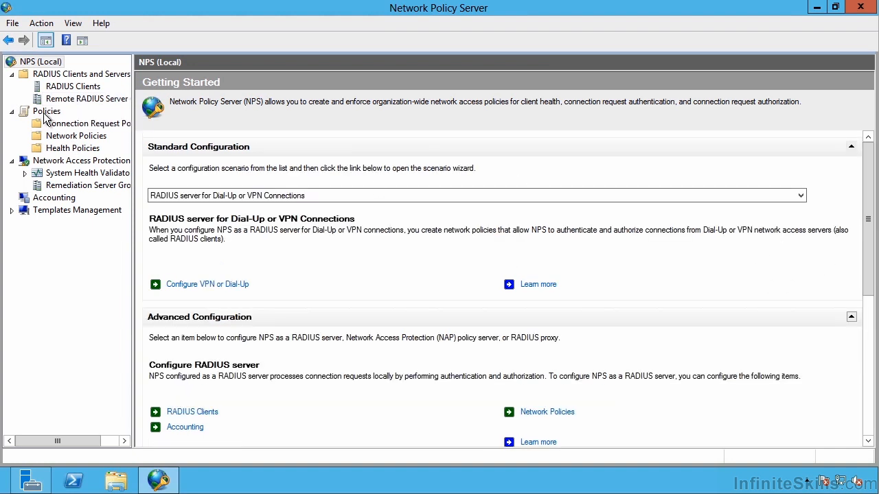
left_click(282, 193)
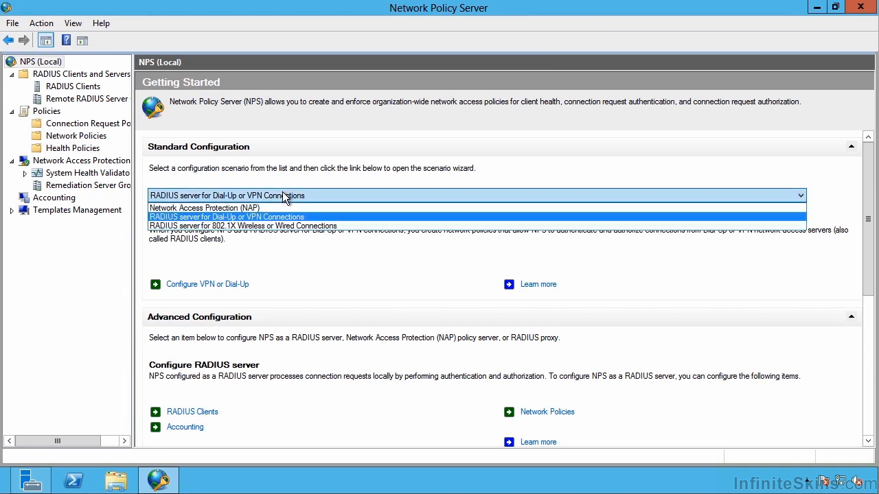
left_click(269, 219)
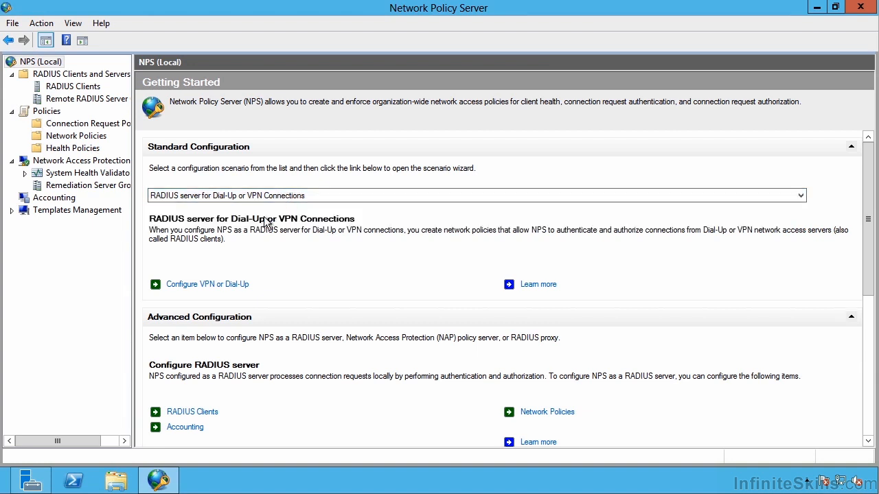
Start configuring VPN or Dial-Up with Virtual Private Network (VPN) Connections as the connection type, keeping the default policy name.
left_click(184, 283)
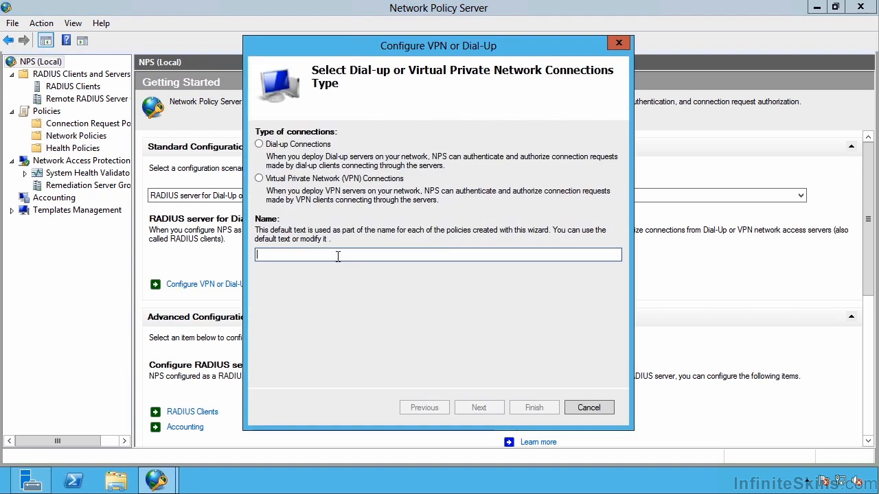
left_click(260, 179)
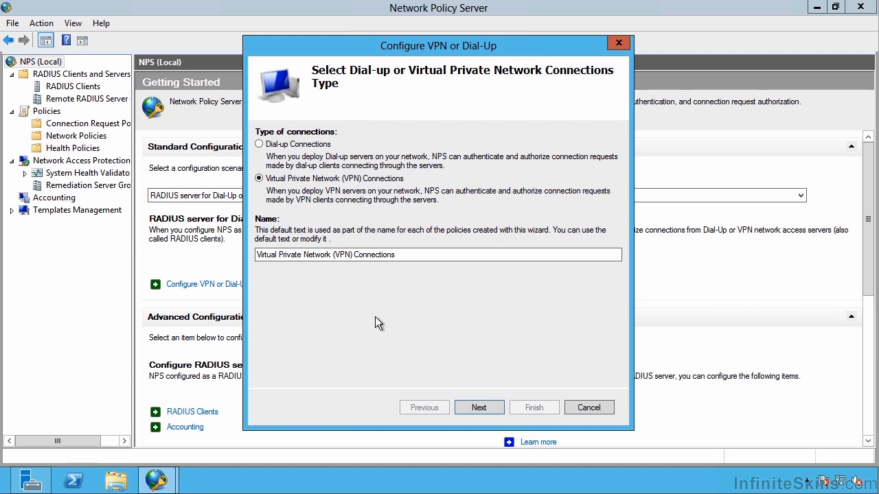
left_click(479, 407)
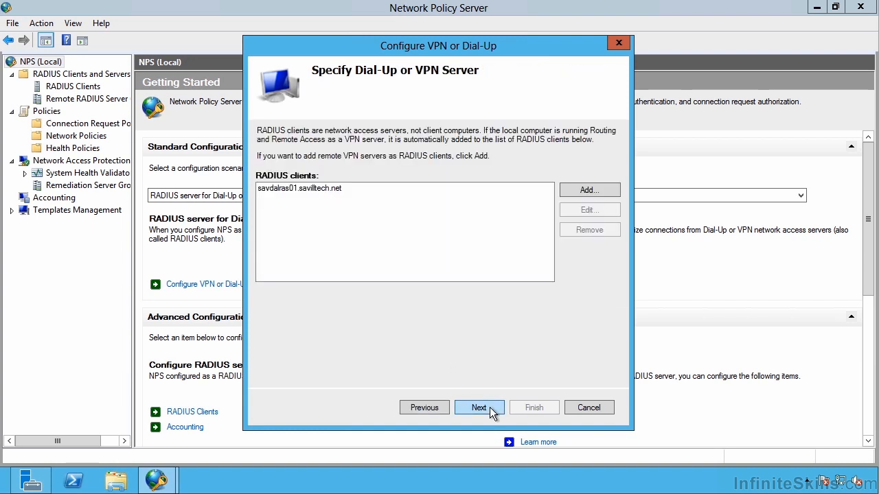
Keep savdalras01.savilltech.net as the RADIUS client and MS-CHAPv2 as the only authentication method.
left_click(319, 190)
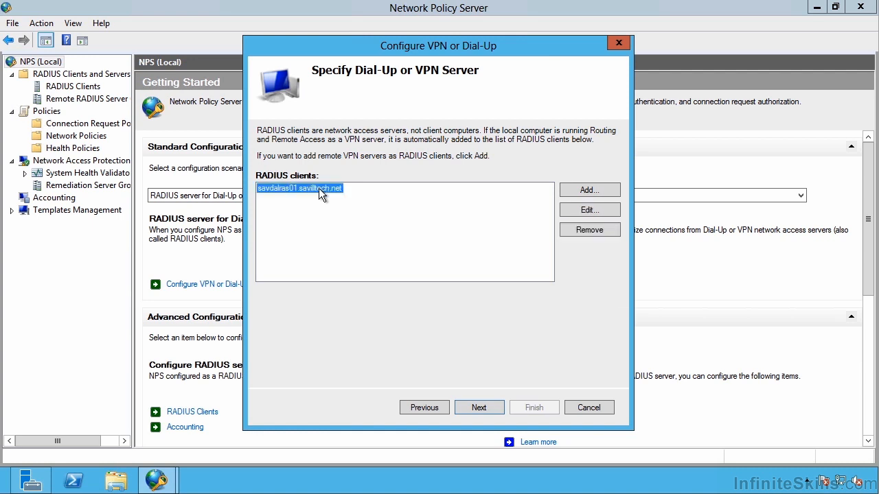
left_click(481, 407)
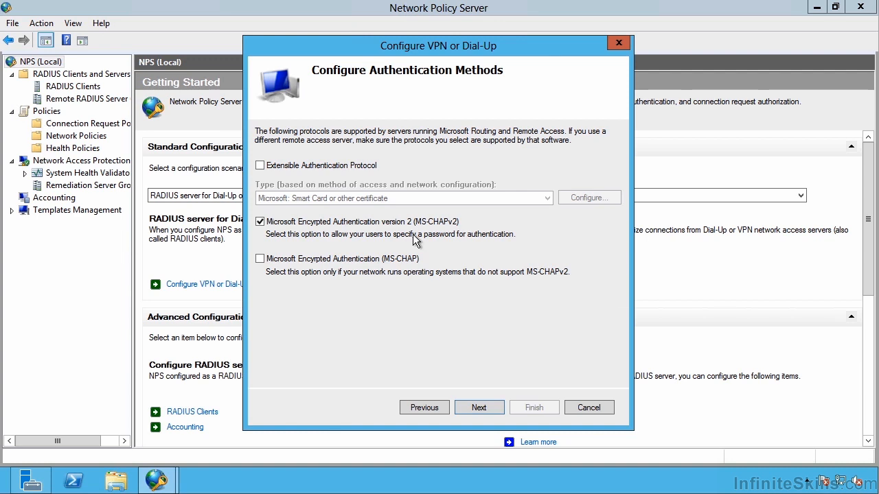
left_click(478, 407)
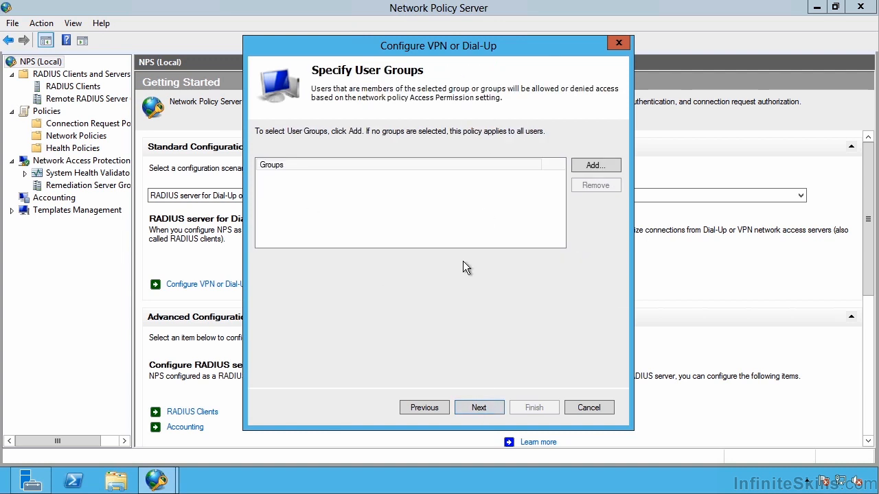
Add the Domain Users group from savilltech.net to the user groups the VPN policy applies to.
left_click(583, 166)
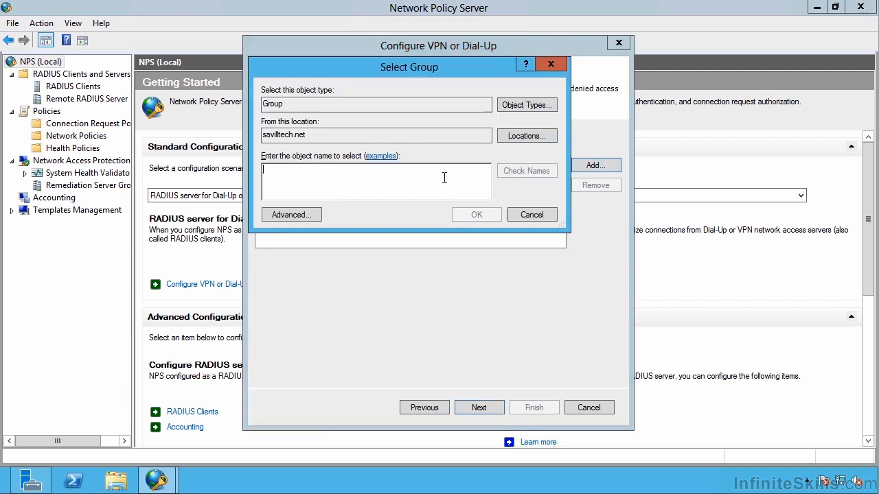
type("domain users")
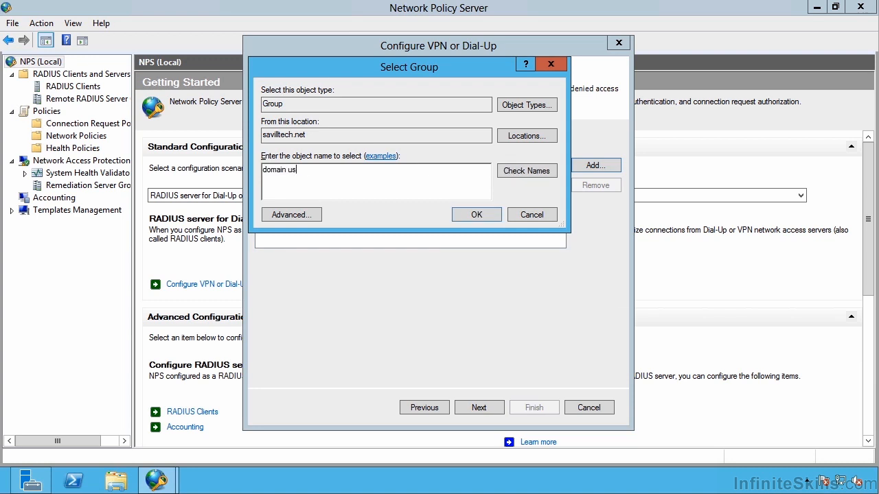
left_click(524, 170)
left_click(477, 215)
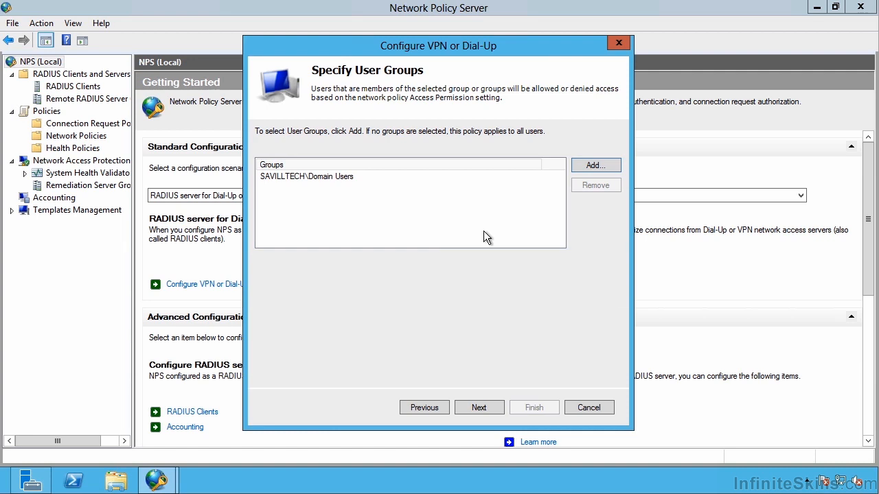
left_click(482, 410)
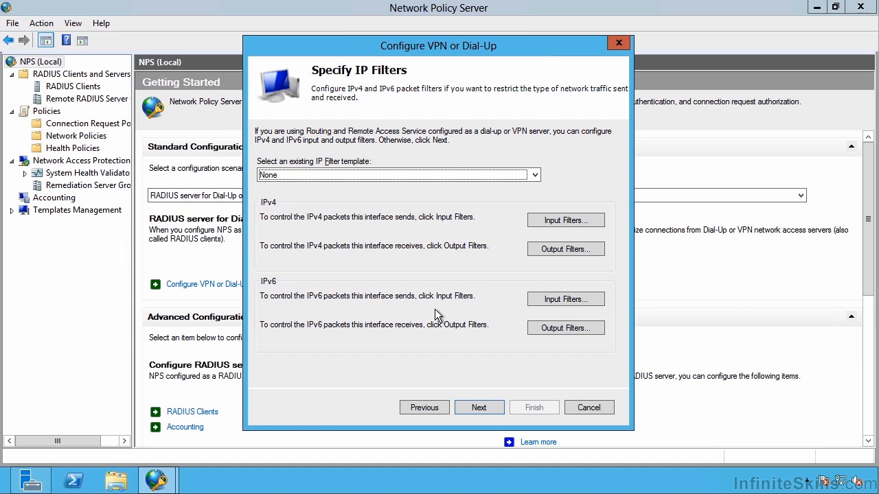
Accept the default IP filters, encryption strengths and blank realm name, and finish creating the VPN policies.
left_click(477, 409)
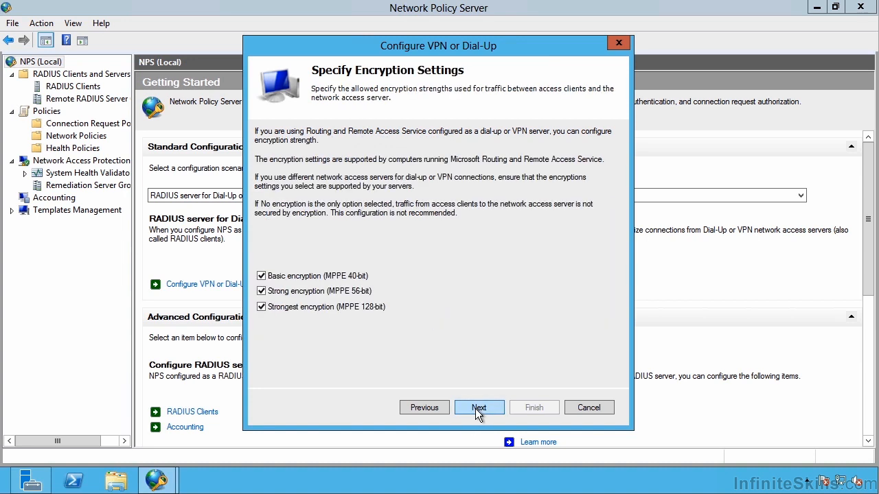
left_click(478, 409)
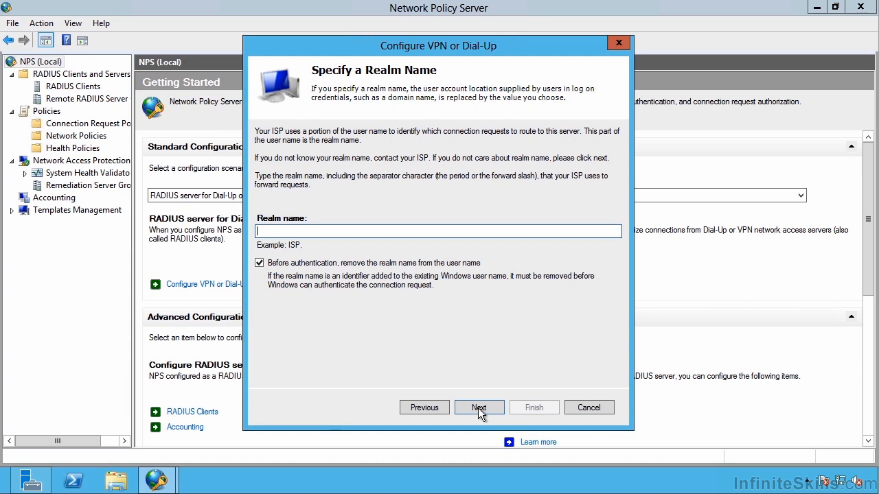
left_click(479, 408)
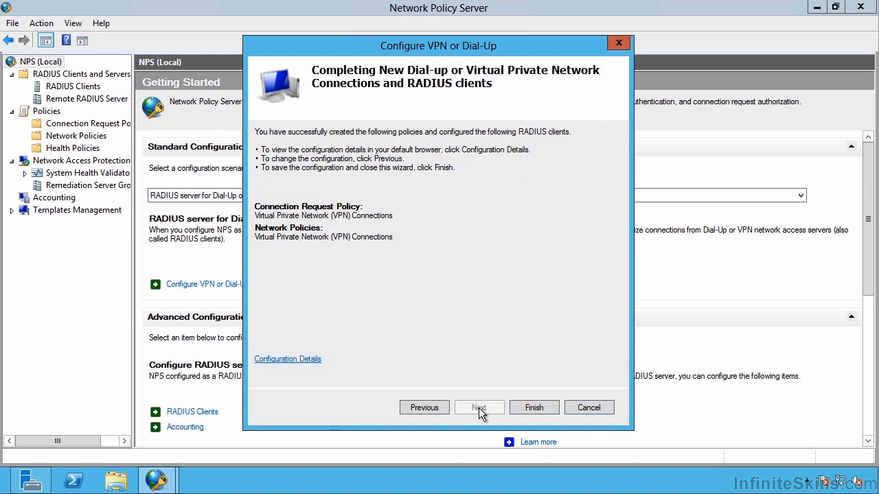
left_click(534, 408)
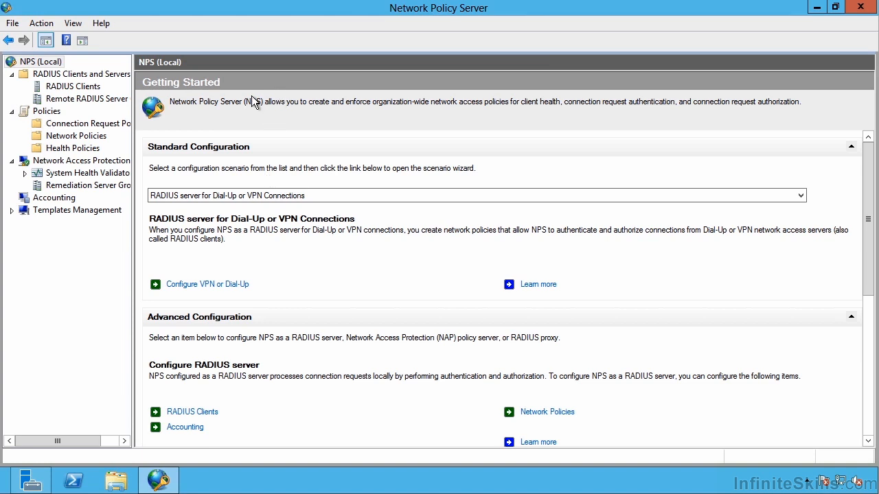
Open the Virtual Private Network (VPN) Connections network policy and examine its overview and its conditions, including Windows Groups.
left_click(76, 137)
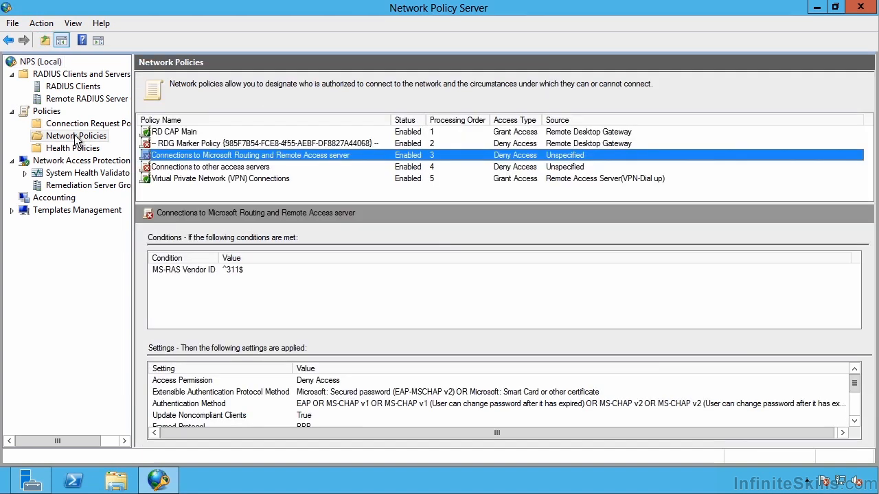
left_click(239, 180)
double_click(239, 180)
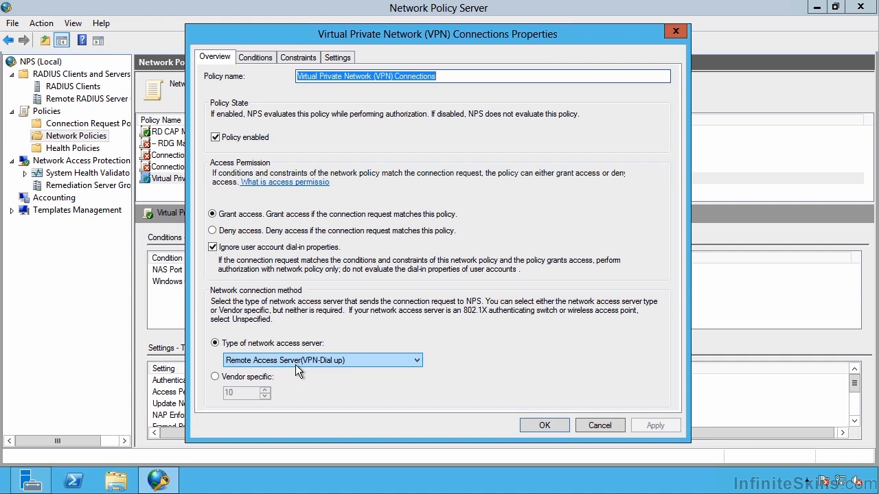
left_click(255, 57)
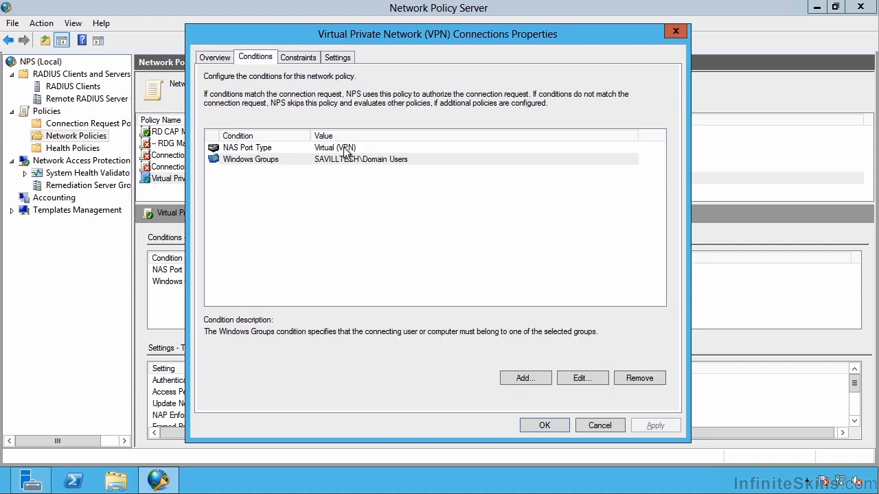
left_click(250, 160)
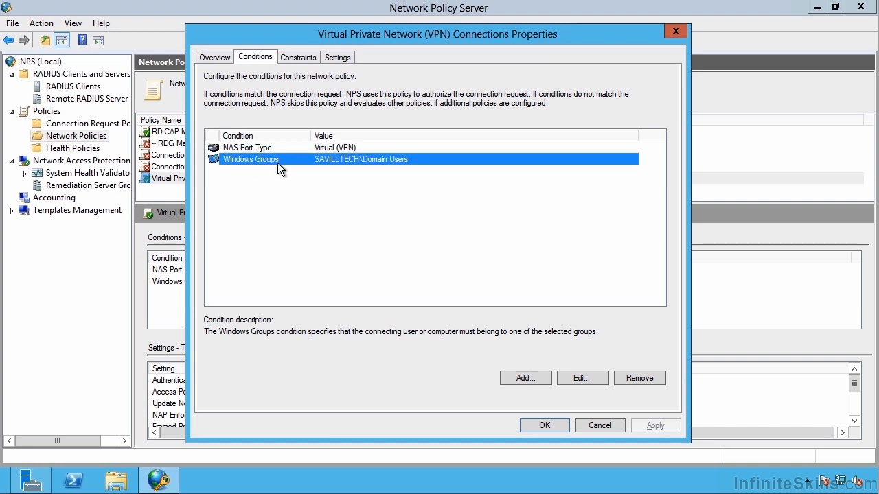
Examine the VPN network policy's authentication, timeout, station and time constraints and its settings, and close it without changes.
left_click(298, 57)
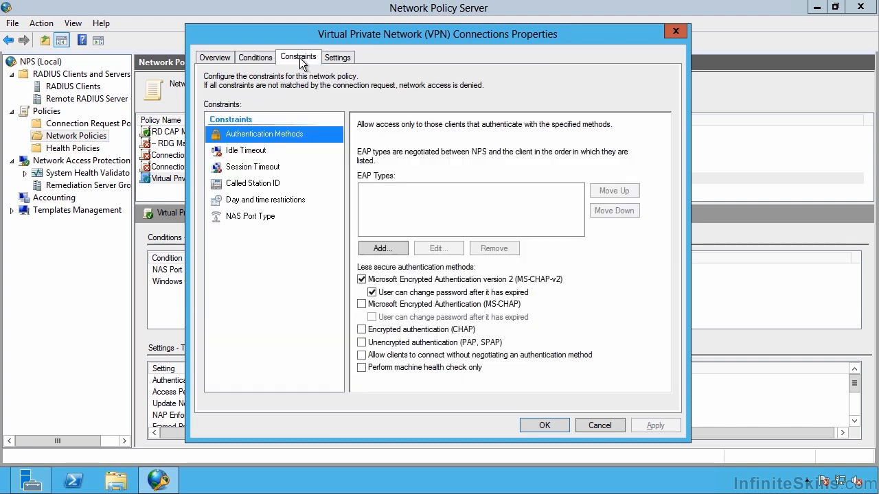
left_click(250, 152)
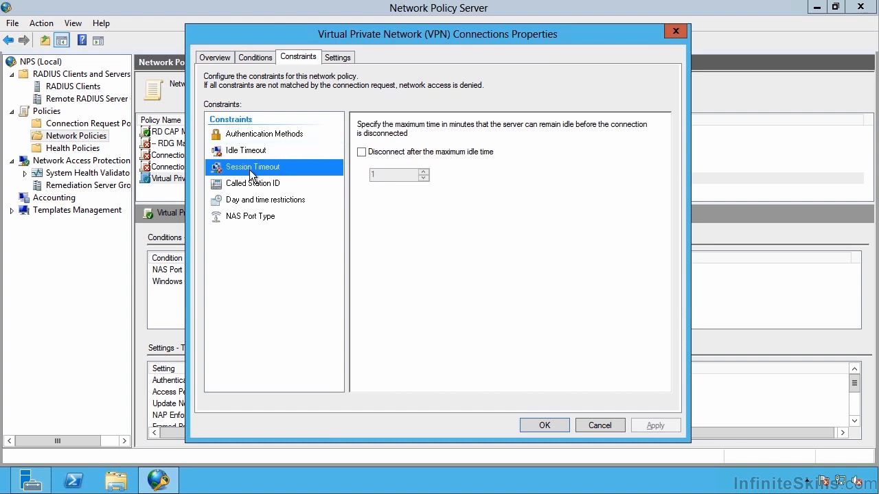
left_click(252, 170)
left_click(253, 183)
left_click(255, 199)
left_click(337, 58)
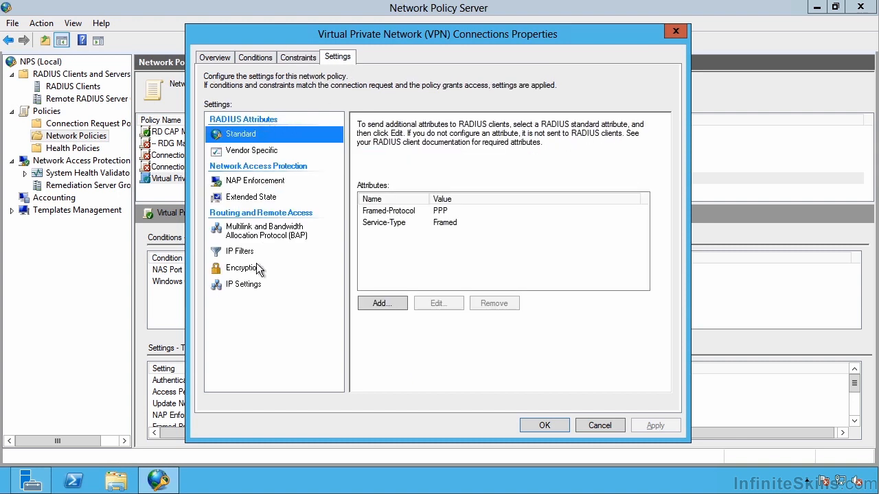
left_click(584, 427)
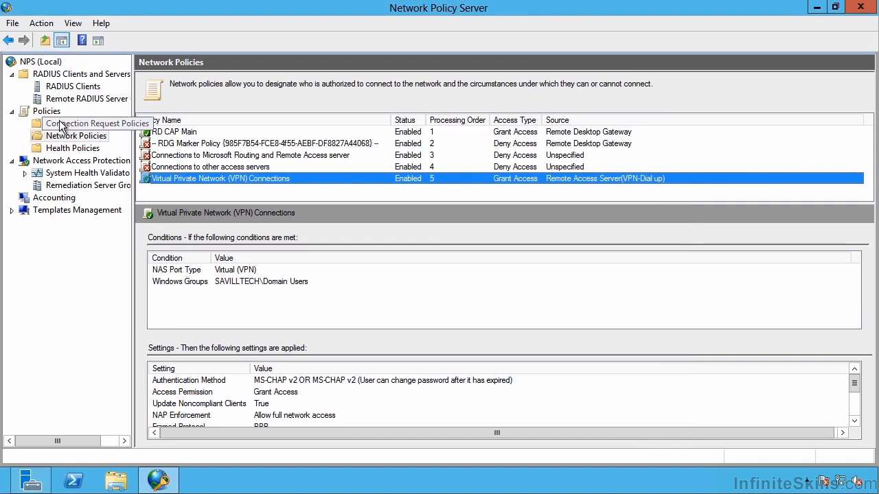
Review the conditions, settings and overview of the Virtual Private Network (VPN) Connections connection request policy, and return to the network policies.
left_click(79, 123)
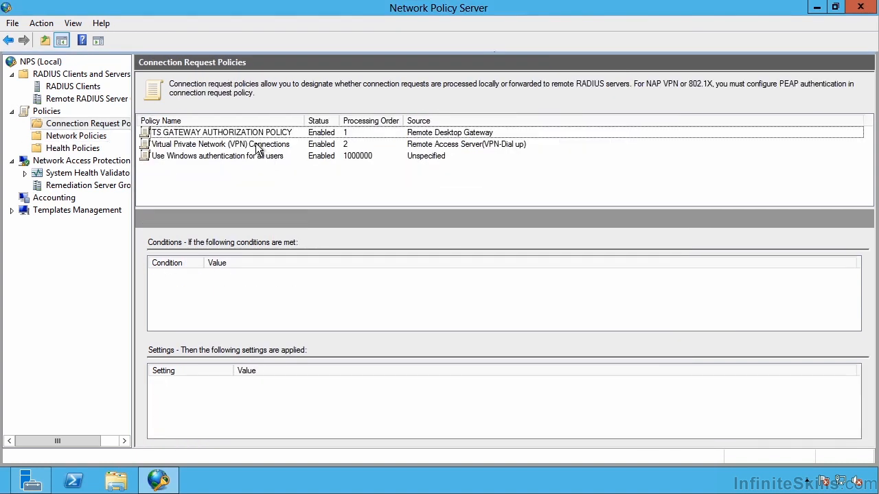
double_click(215, 146)
left_click(262, 59)
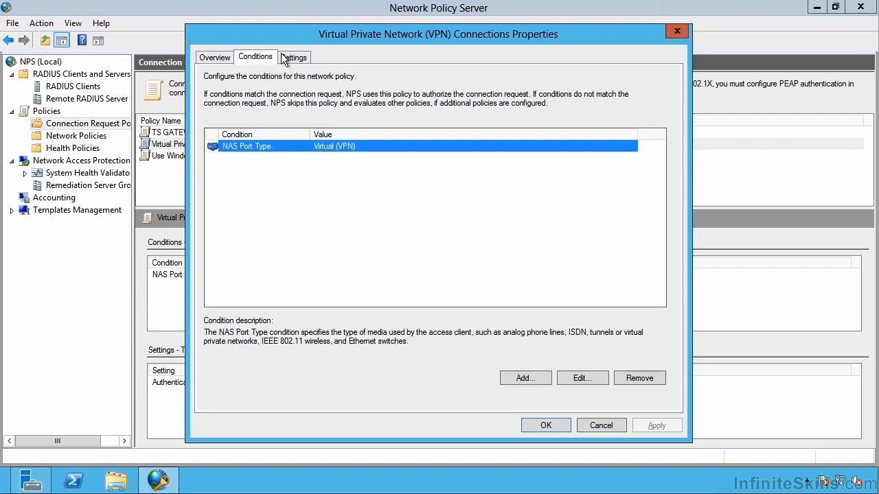
left_click(287, 55)
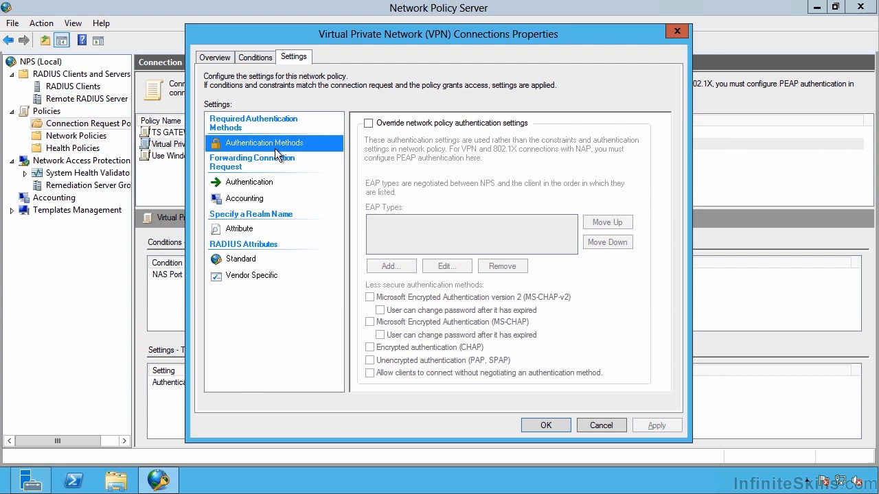
left_click(217, 59)
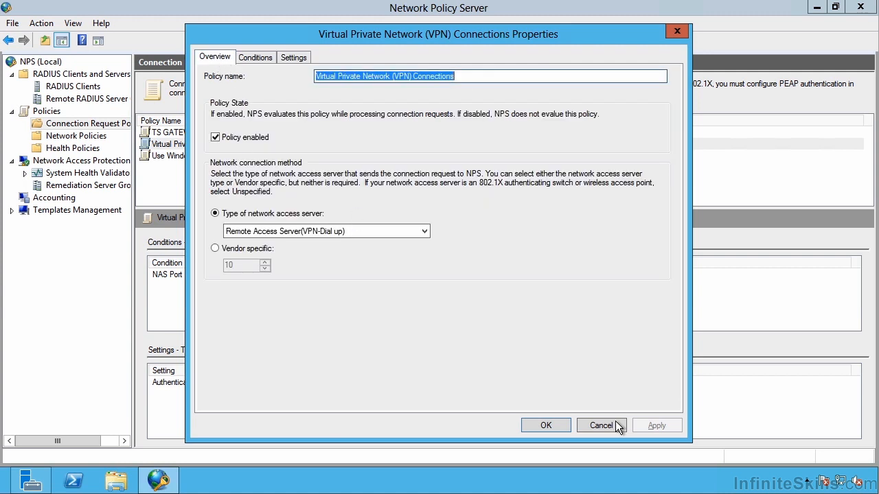
left_click(546, 425)
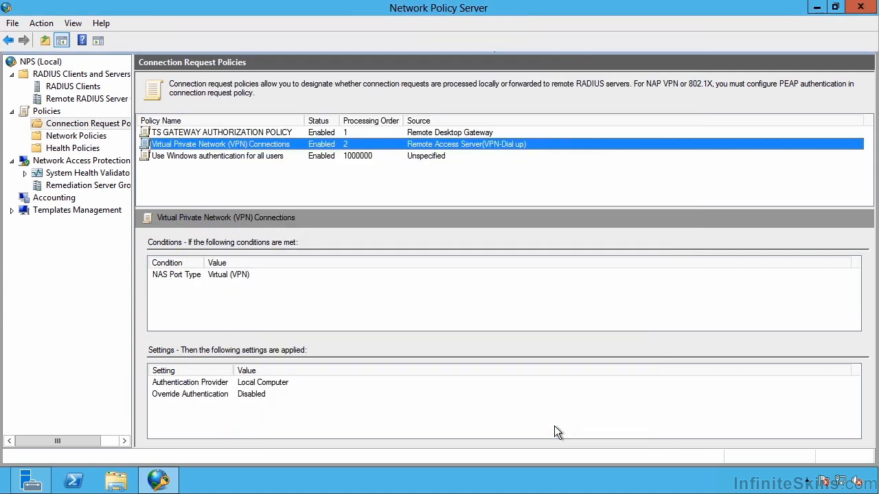
left_click(88, 136)
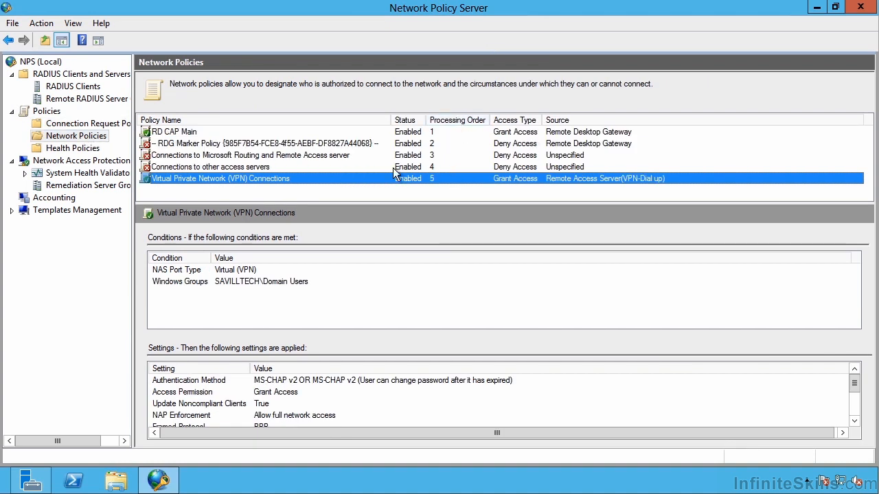
Review the overview and conditions of the Connections to Microsoft Routing and Remote Access server network policy, and close it without changes.
double_click(253, 157)
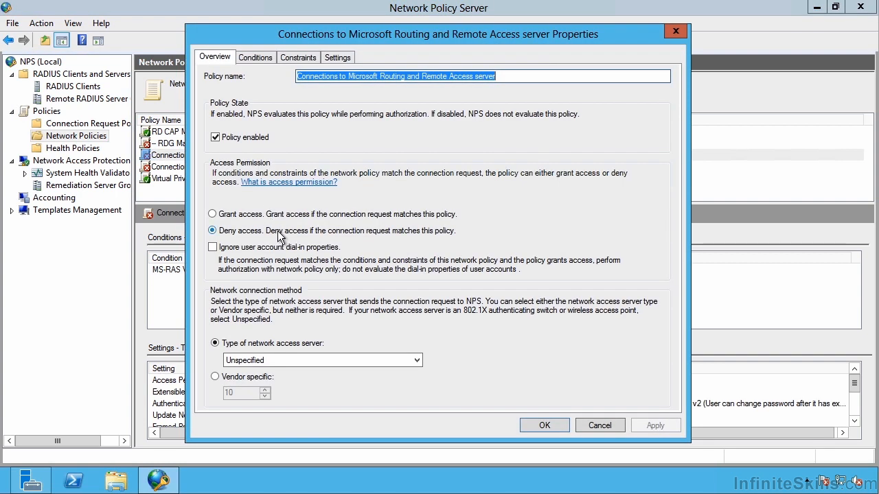
left_click(256, 56)
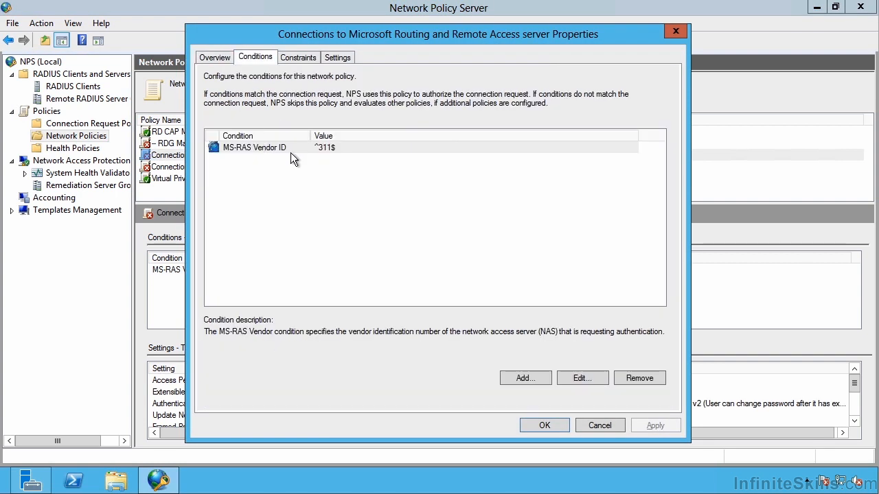
left_click(611, 424)
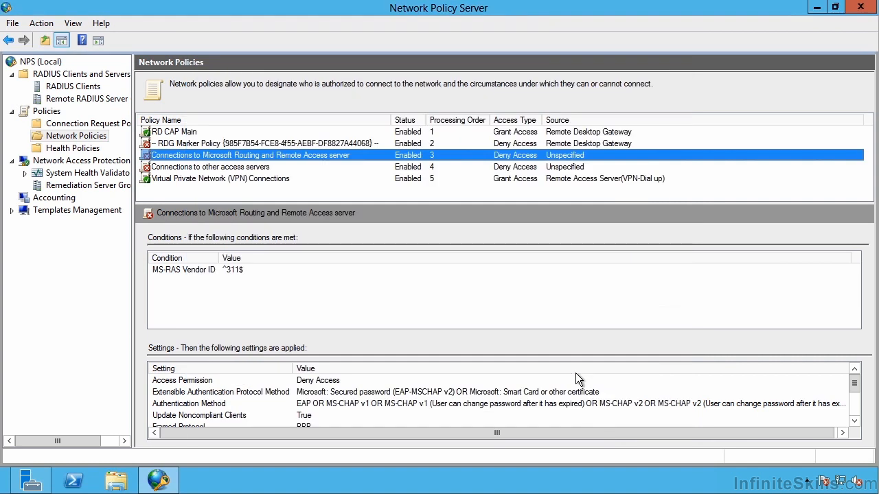
Move the Connections to Microsoft Routing and Remote Access server and Connections to other access servers policies below the Virtual Private Network (VPN) Connections policy.
right_click(271, 156)
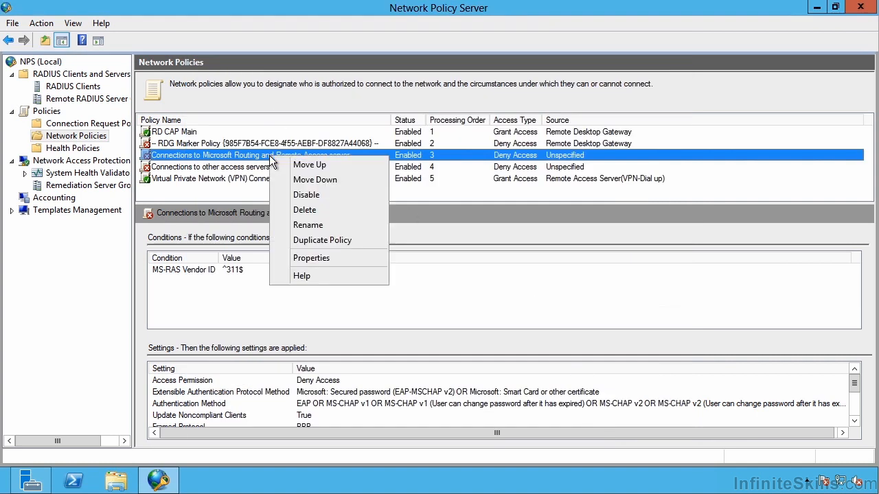
left_click(294, 180)
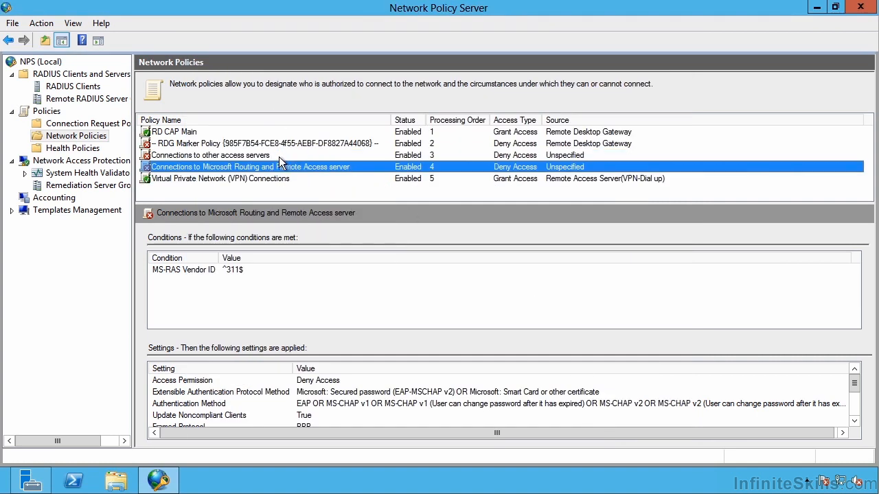
right_click(253, 171)
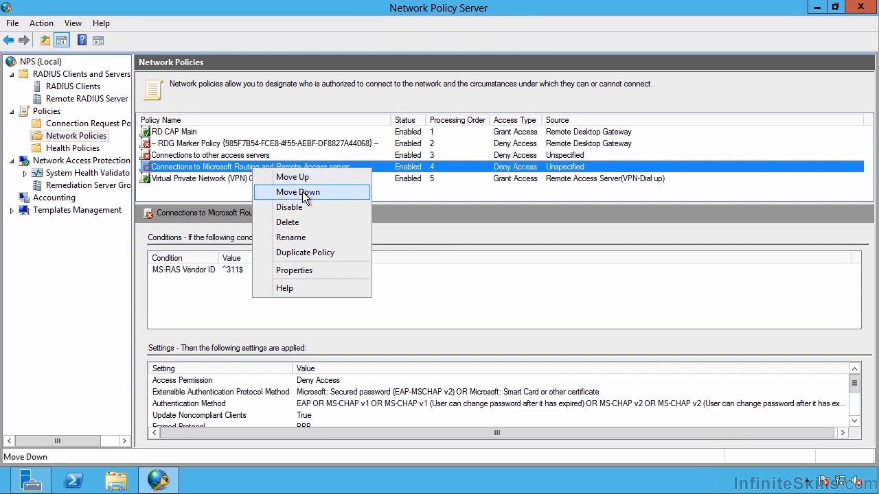
left_click(299, 192)
right_click(237, 158)
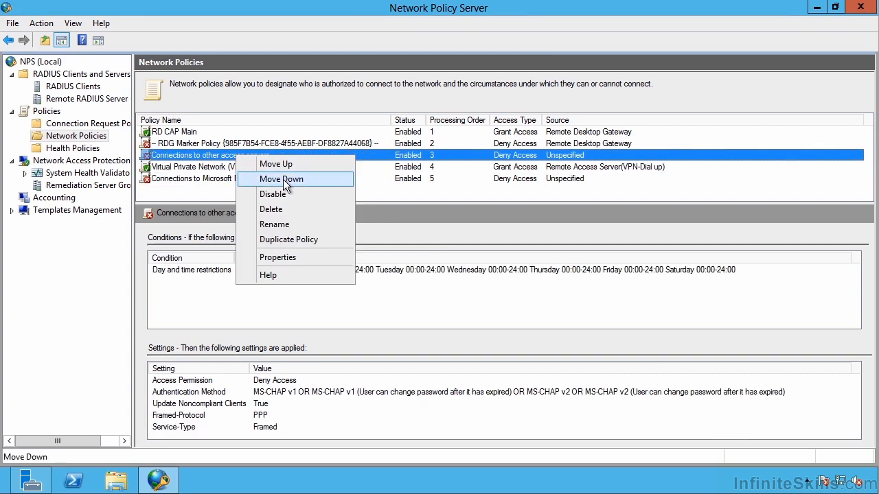
left_click(283, 179)
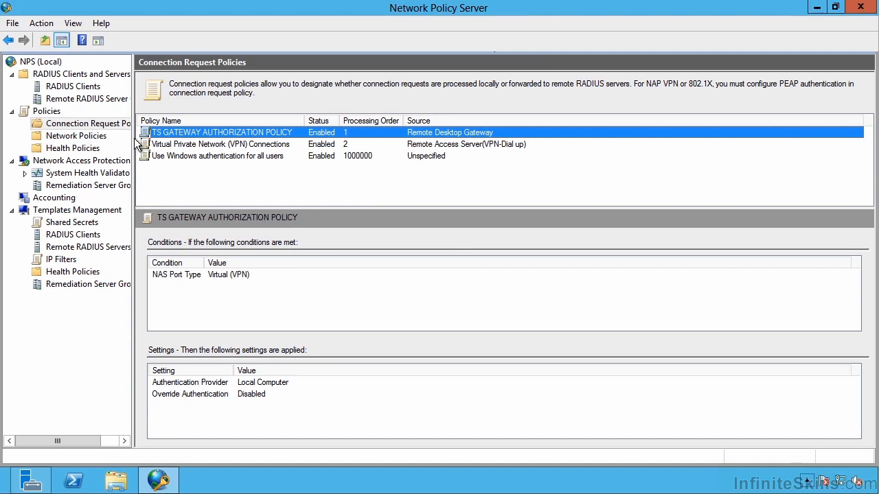
Examine the TS GATEWAY AUTHORIZATION POLICY connection request policy's conditions and the condition types available, such as User Name, without adding one.
double_click(184, 131)
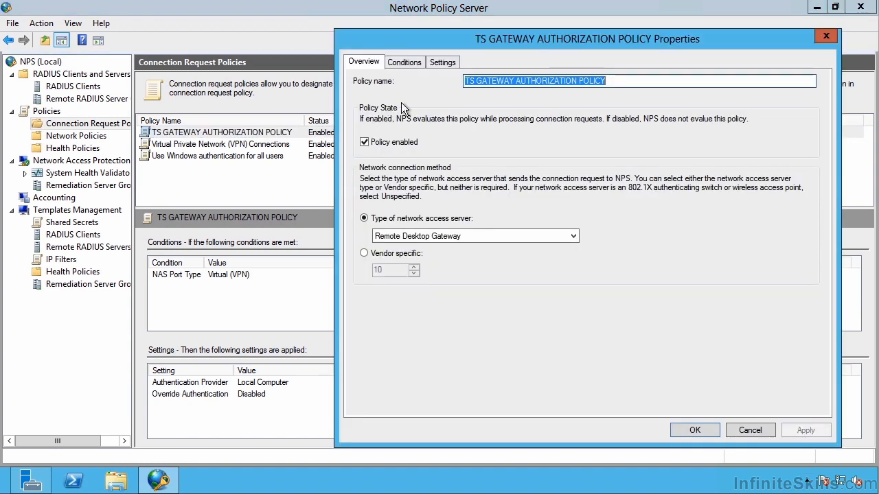
left_click(404, 62)
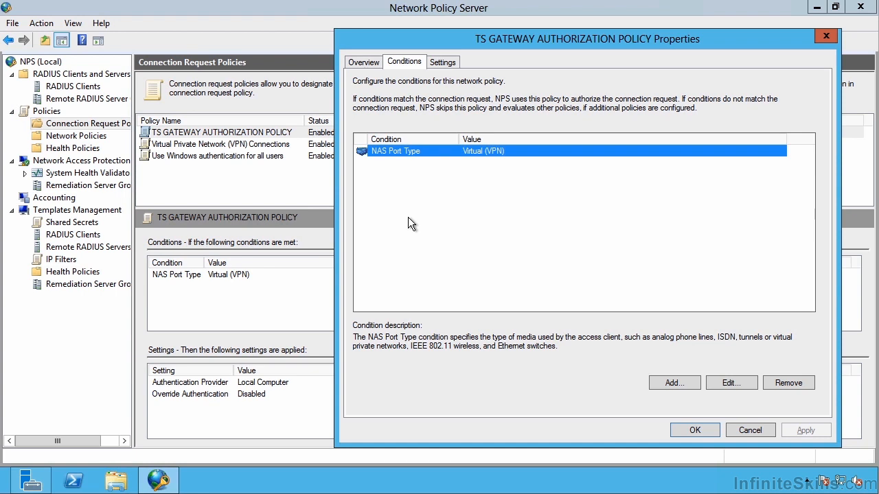
left_click(674, 383)
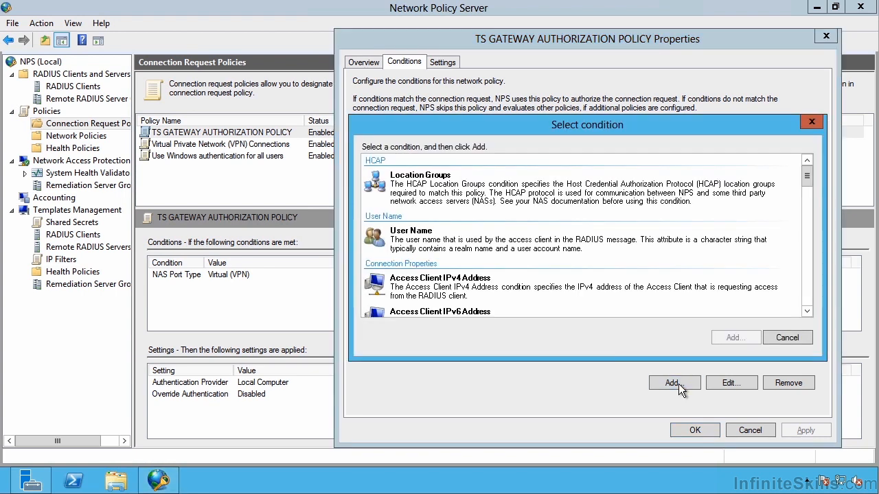
left_click(529, 187)
left_click(528, 236)
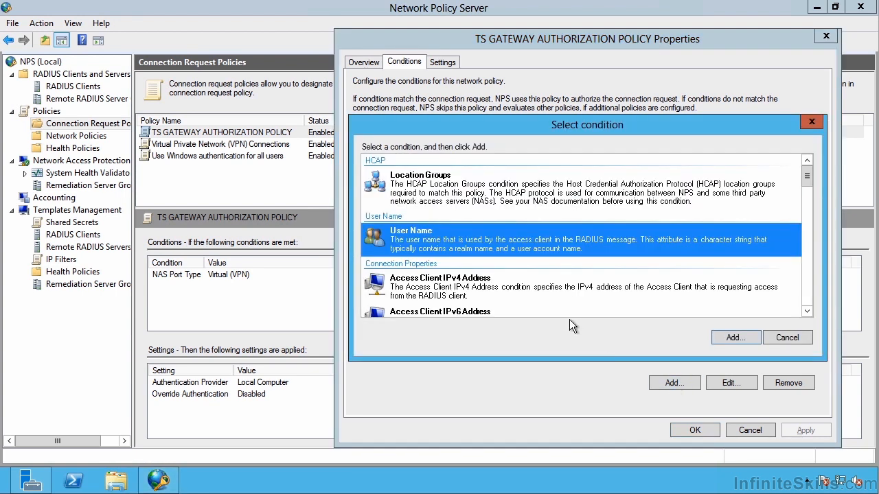
left_click(790, 339)
Try forwarding the policy's authentication requests to the remote RADIUS group TS GATEWAY SERVER GROUP, recheck its conditions, and discard the change.
left_click(442, 65)
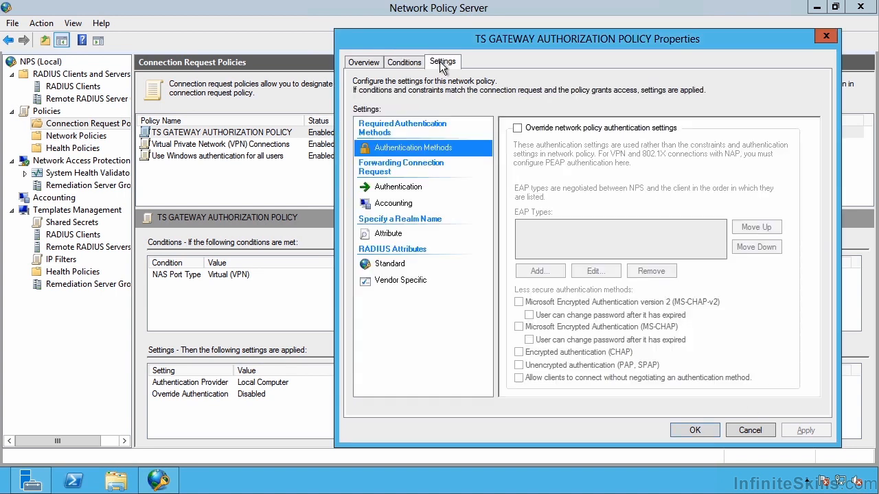
left_click(420, 187)
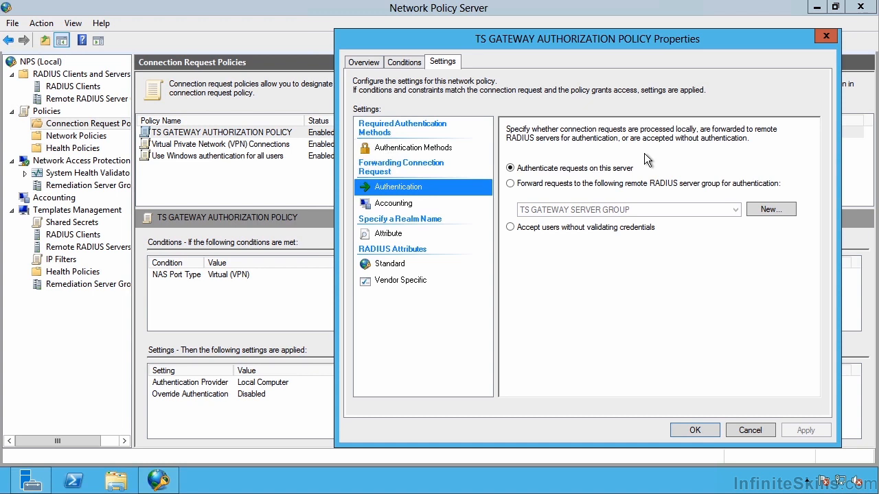
left_click(511, 184)
left_click(670, 211)
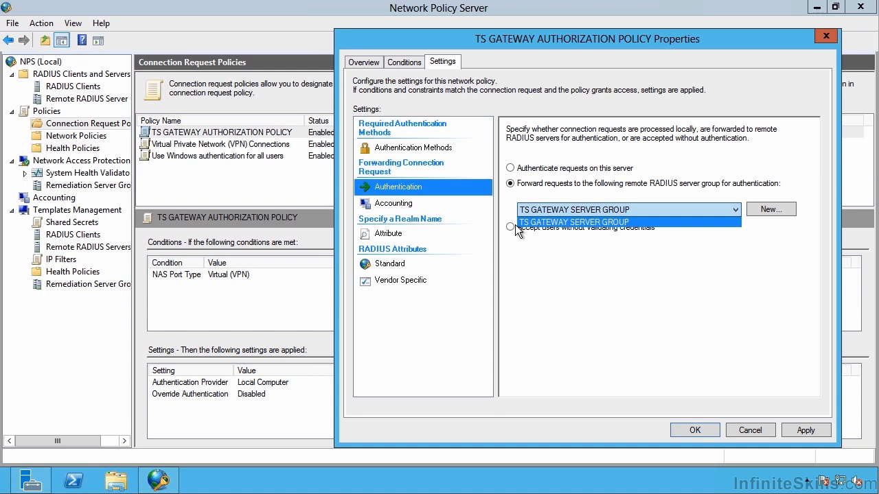
left_click(395, 59)
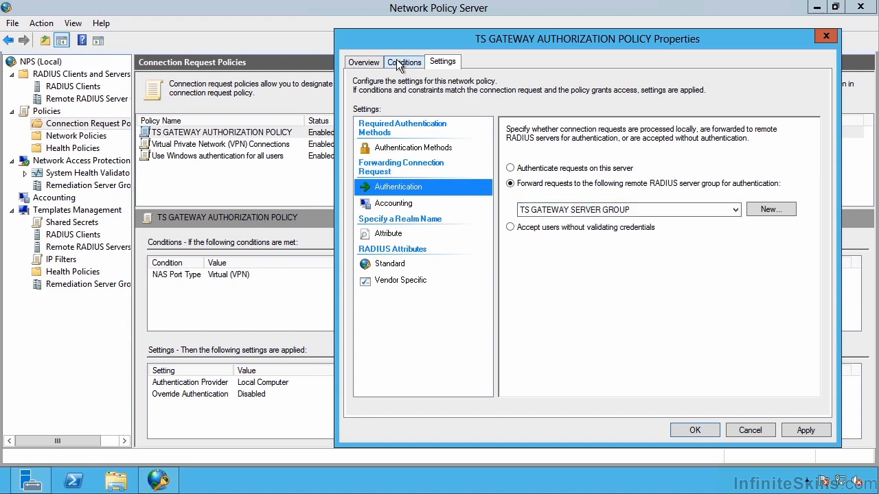
left_click(395, 59)
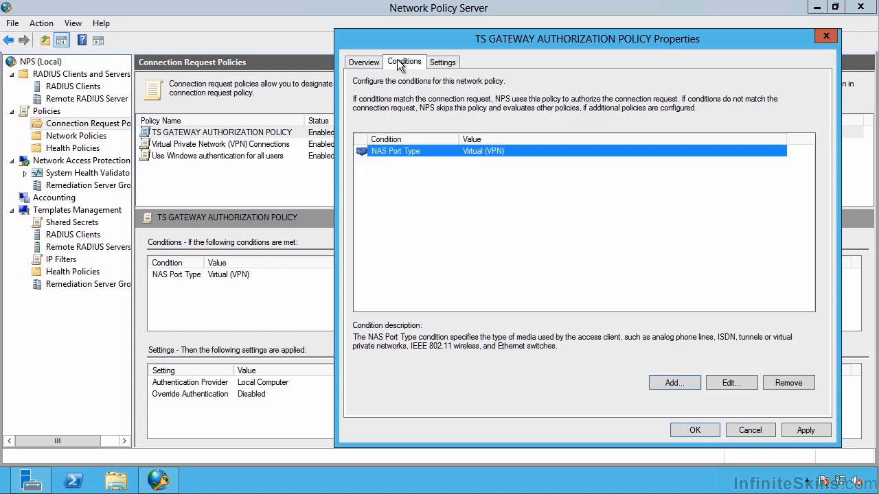
left_click(758, 433)
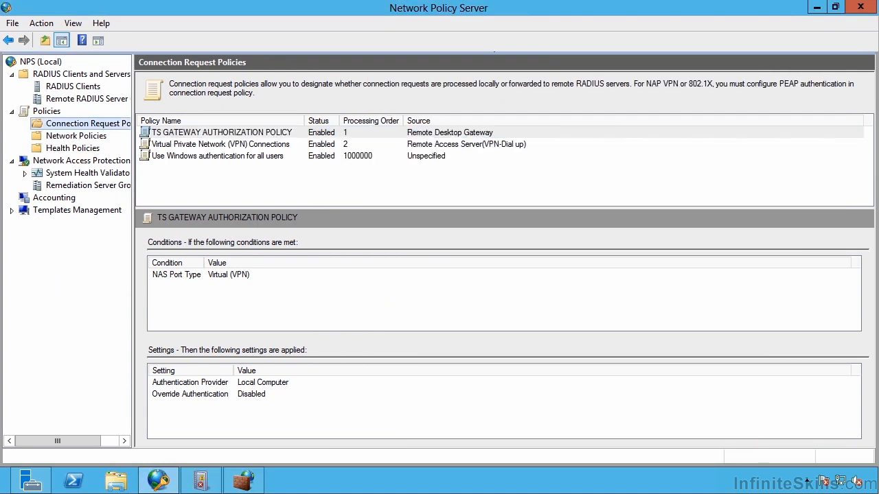